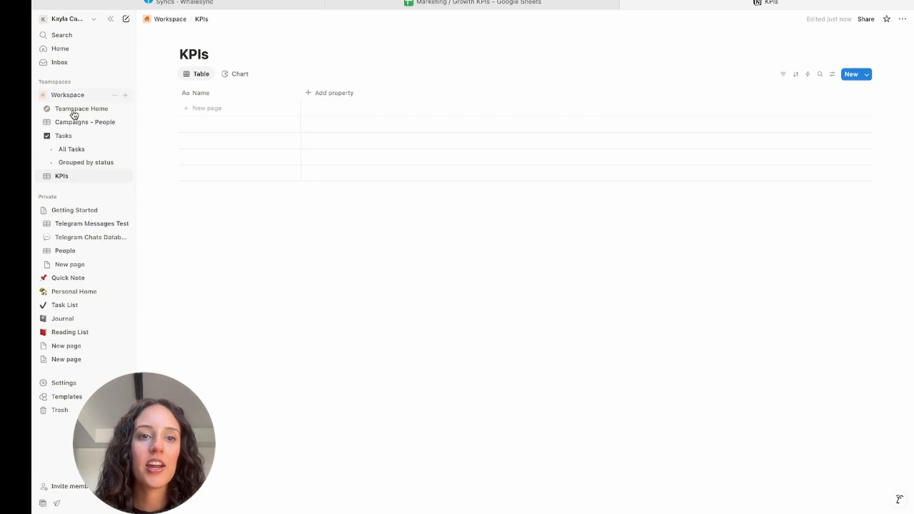
Review the Marketing / Growth KPIs spreadsheet, and switch to Whalesync to start a new sync.
mouse_move(218, 41)
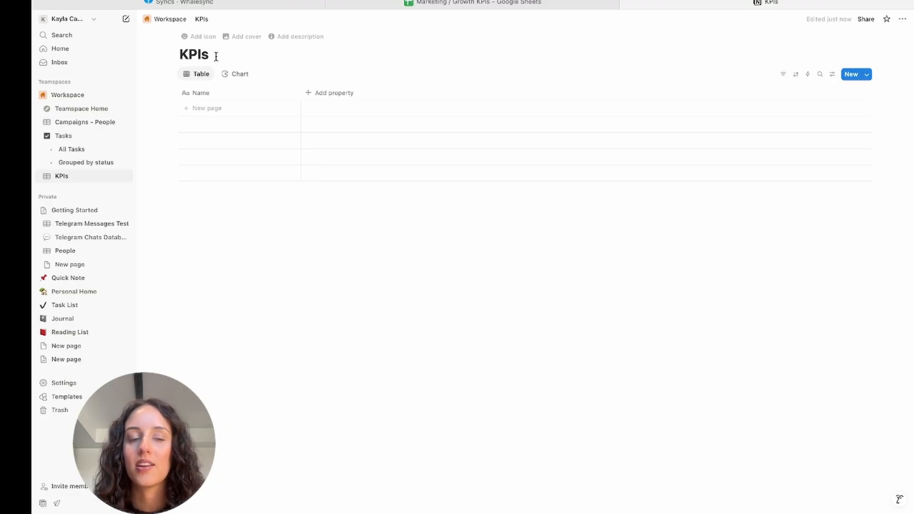
left_click(448, 10)
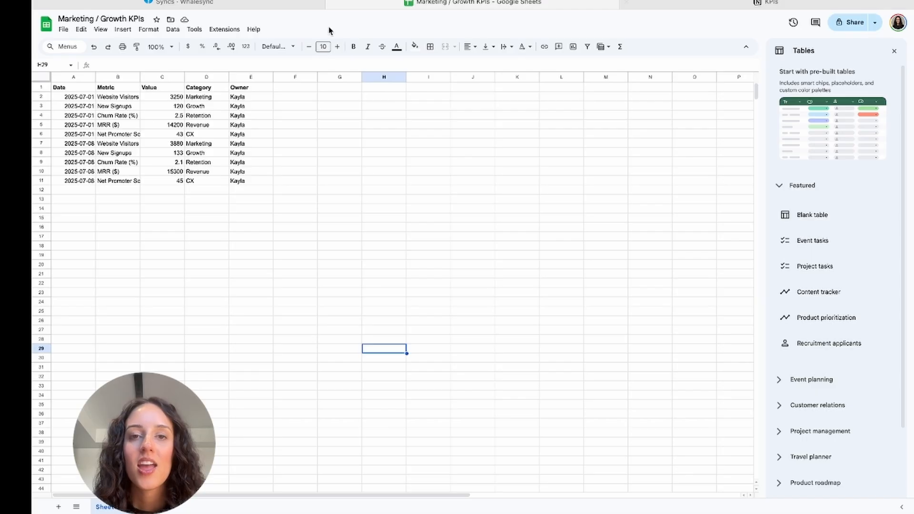
left_click(293, 4)
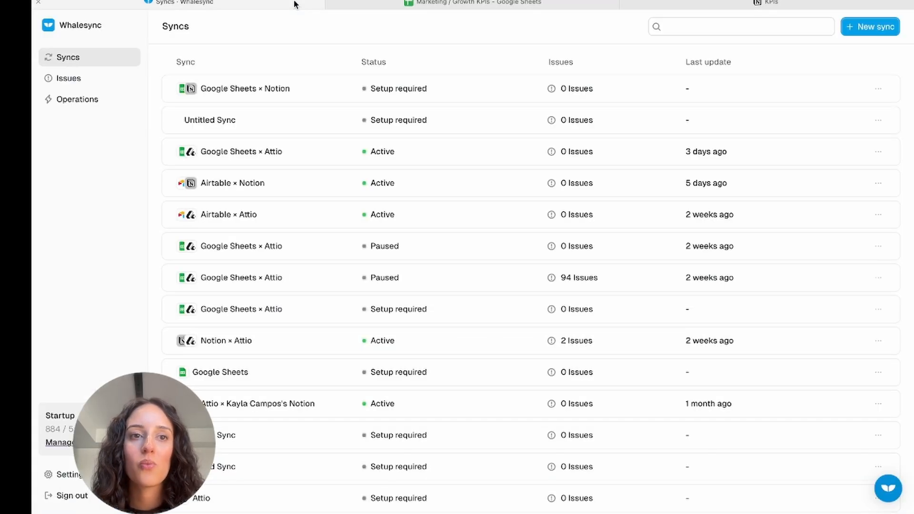
left_click(869, 32)
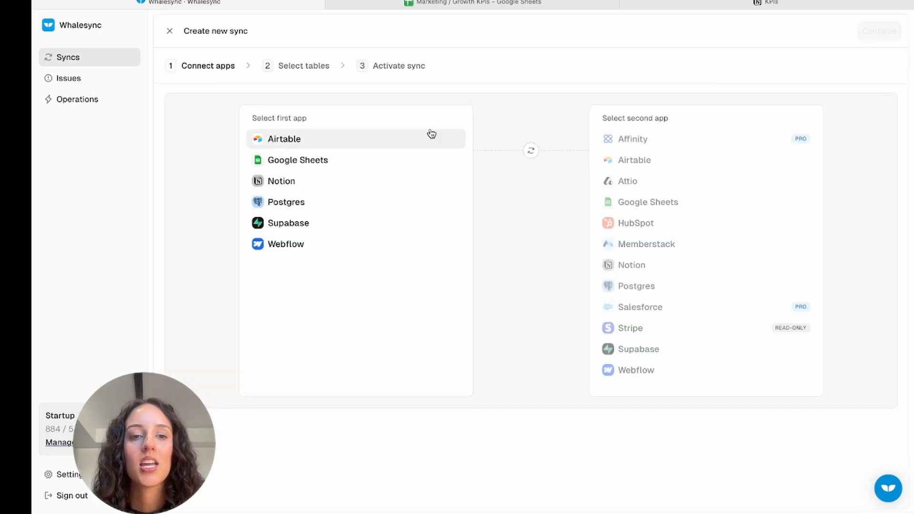
Connect Google Sheets as the first app, authorizing access with the URL of the Marketing / Growth KPIs spreadsheet.
left_click(323, 160)
left_click(478, 3)
left_click(478, 2)
left_click(185, 3)
left_click(363, 284)
left_click(620, 333)
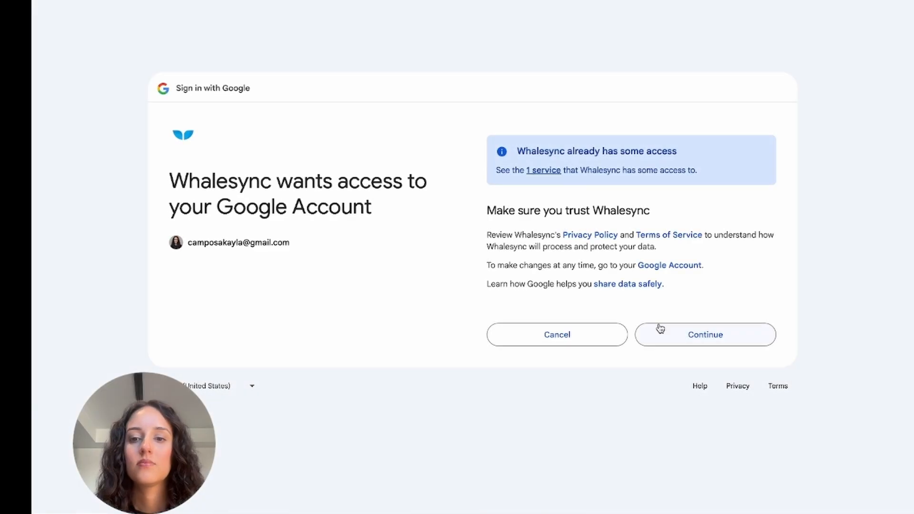
left_click(659, 331)
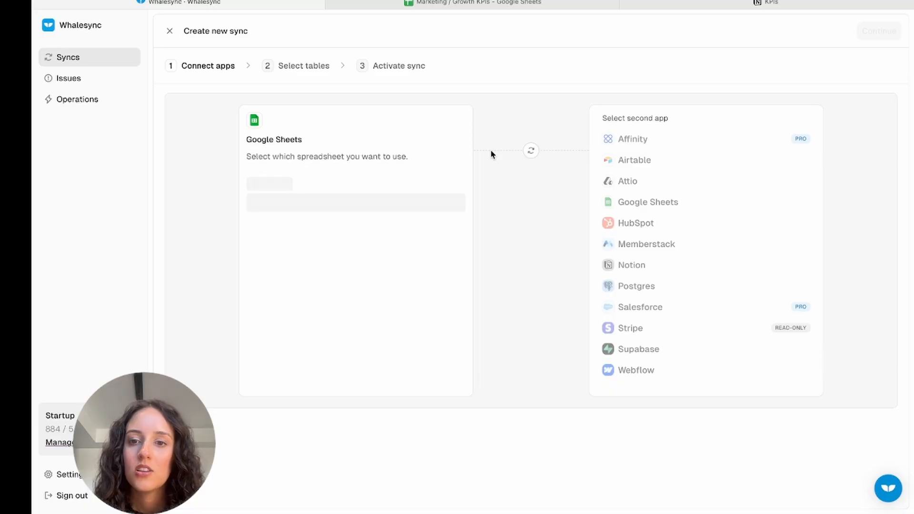
left_click(259, 243)
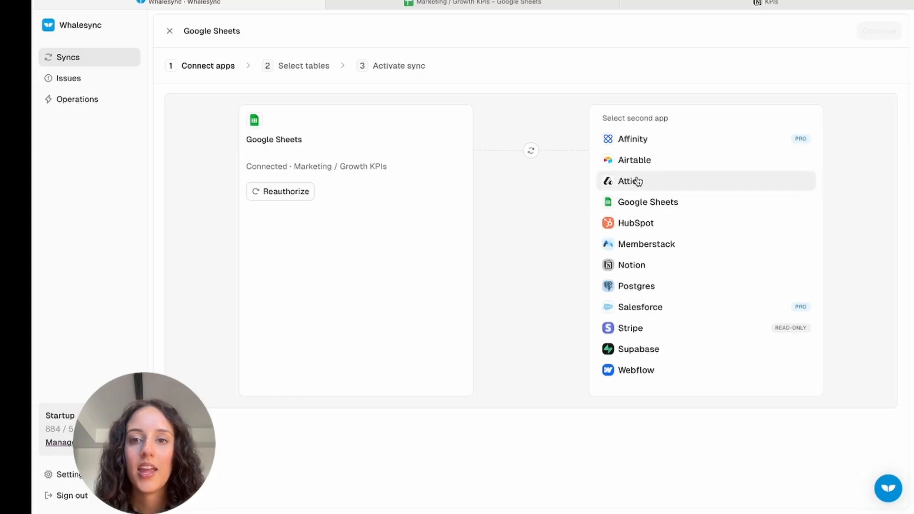
Connect Notion as the second app, allowing Whalesync to access the KPIs page in the Workspace teamspace.
left_click(653, 268)
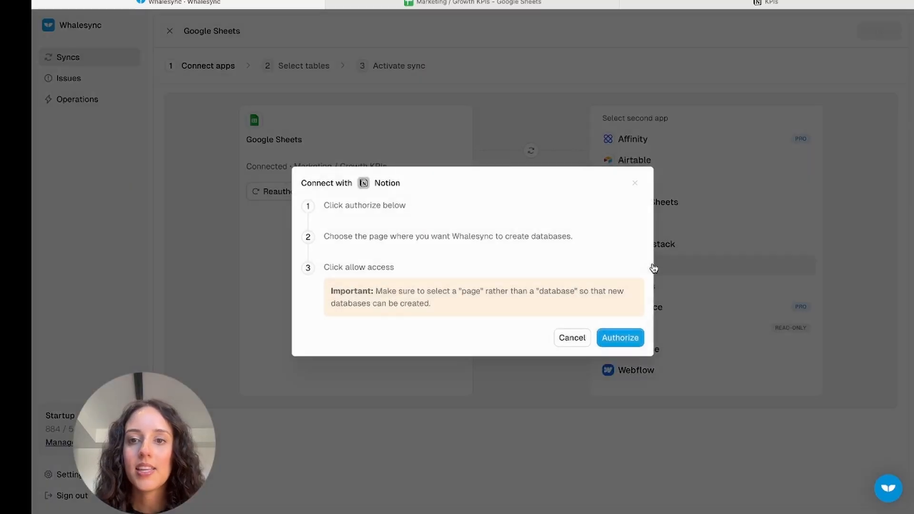
left_click(626, 342)
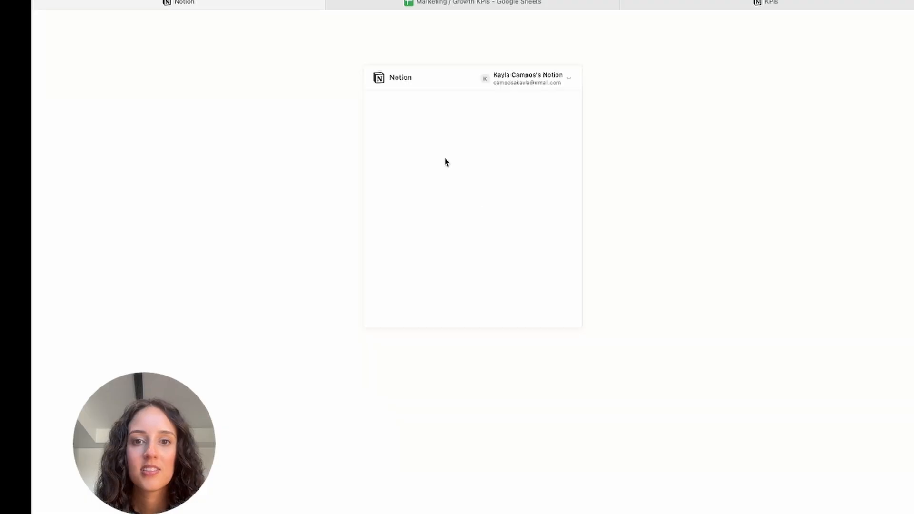
left_click(497, 251)
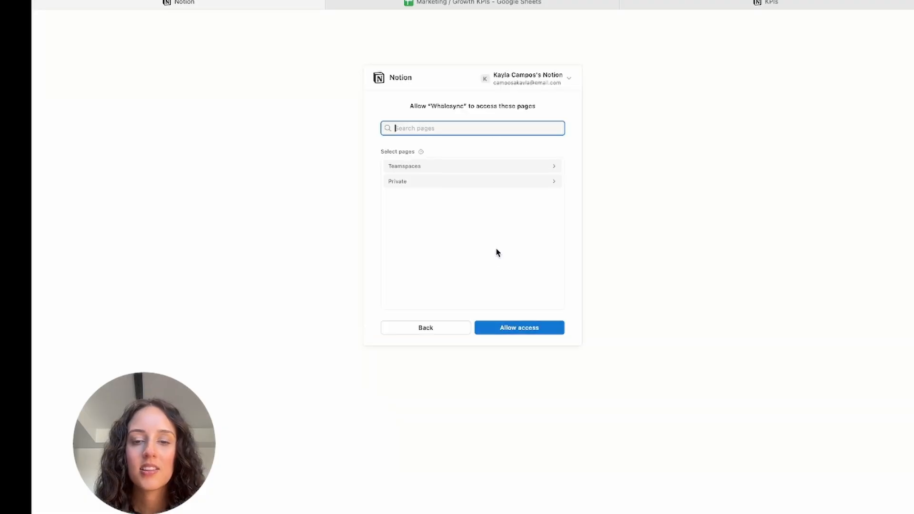
left_click(464, 172)
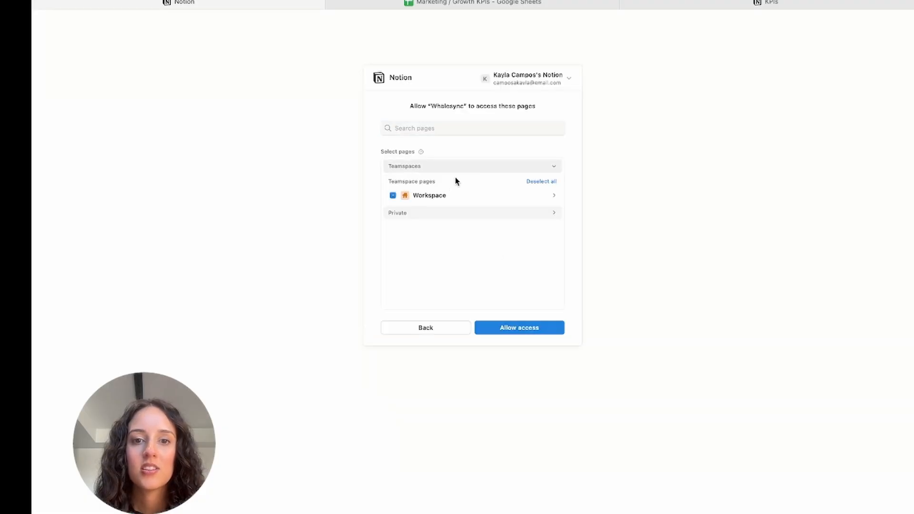
left_click(449, 195)
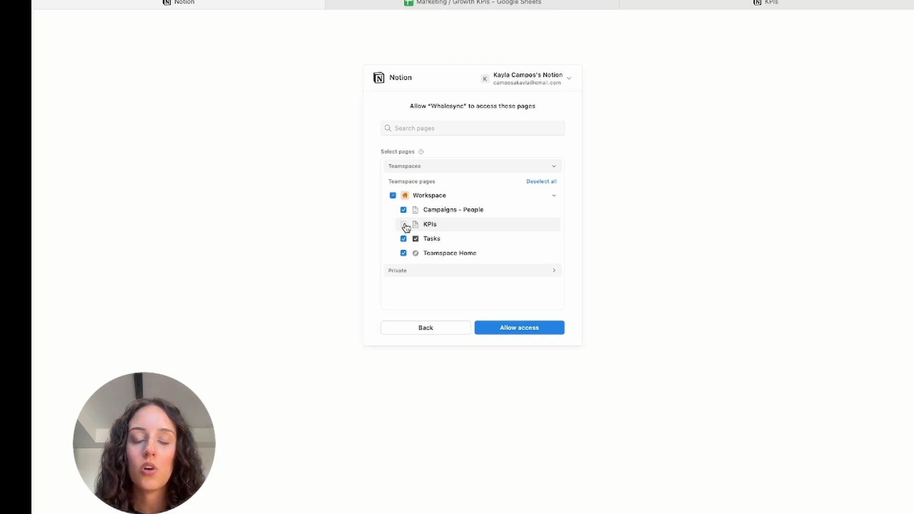
left_click(404, 224)
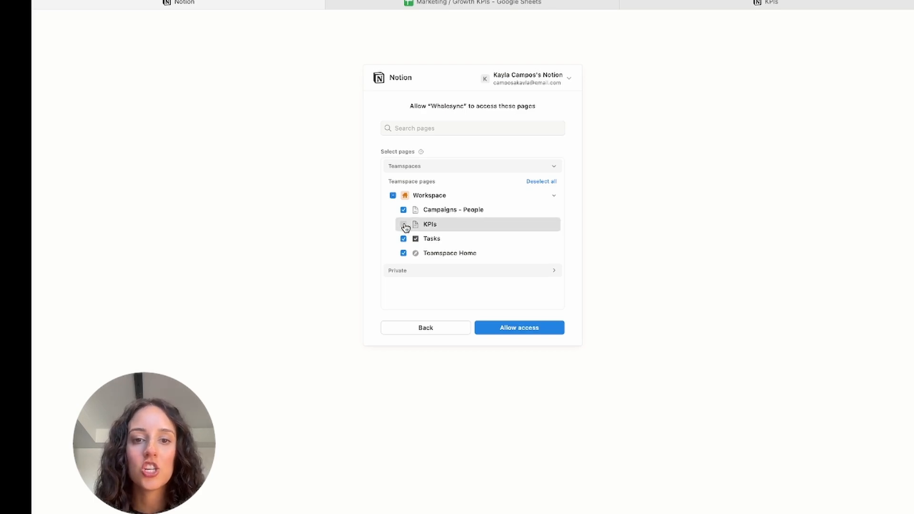
left_click(535, 328)
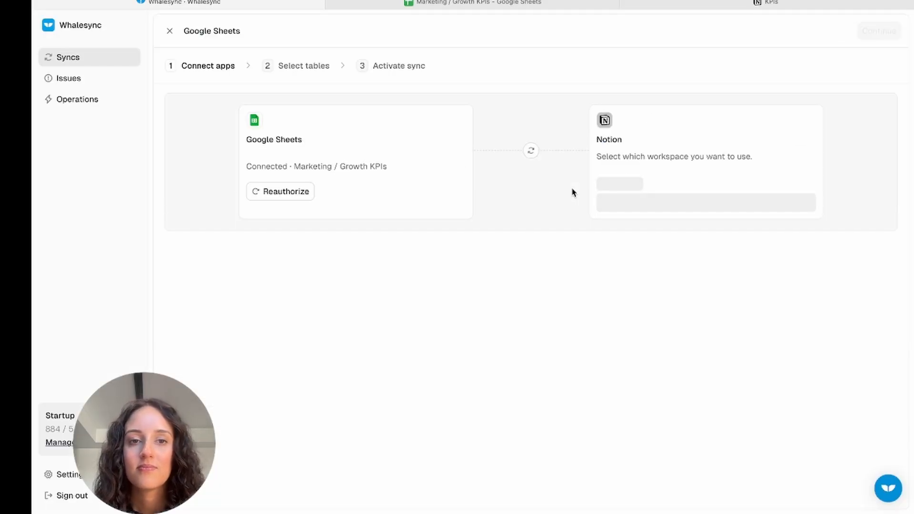
left_click(619, 287)
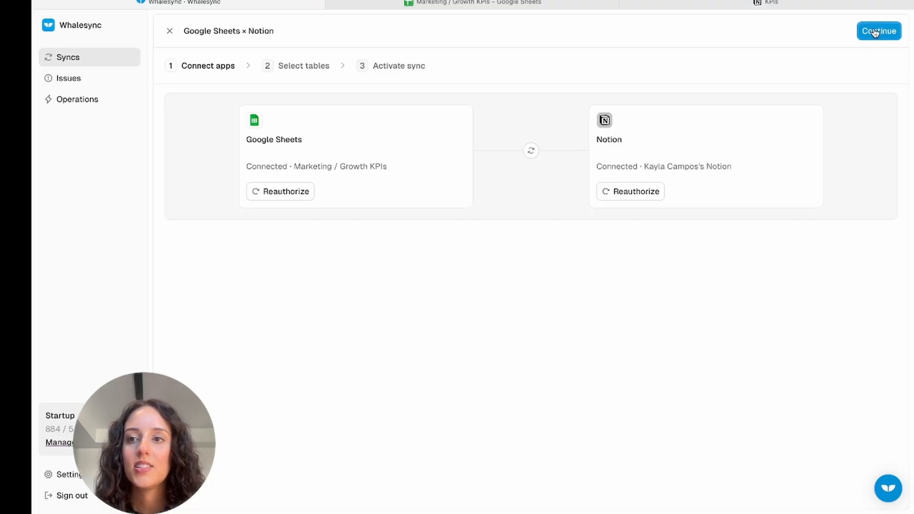
Proceed to table selection and pair Sheet1 from Google Sheets with the KPIs table in Notion.
left_click(873, 32)
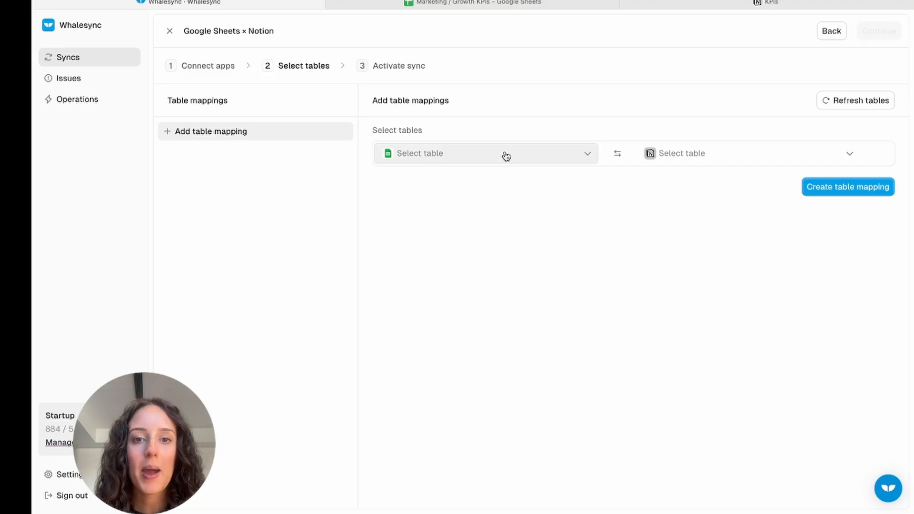
left_click(506, 156)
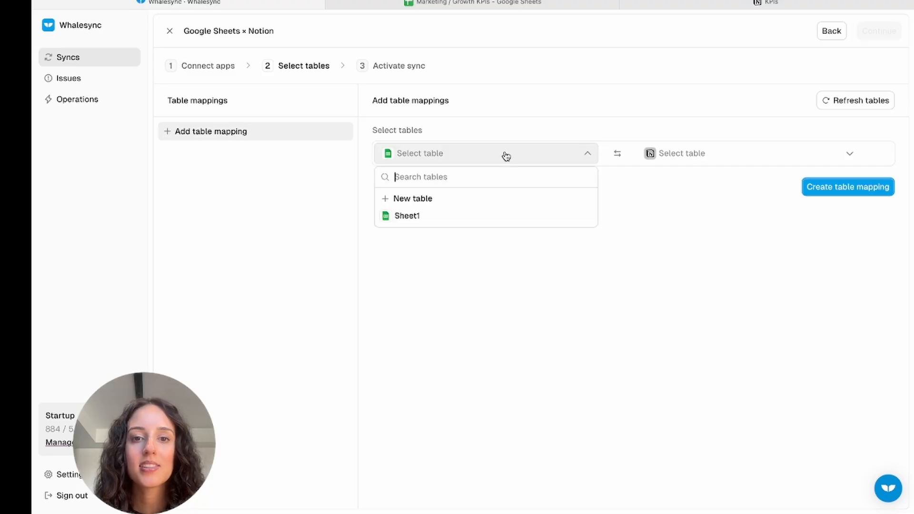
left_click(455, 219)
left_click(328, 4)
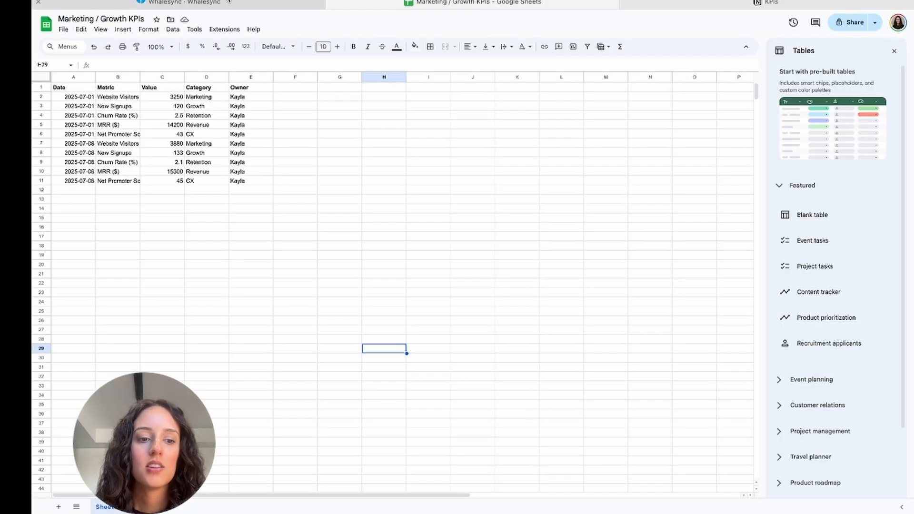
left_click(312, 4)
left_click(705, 153)
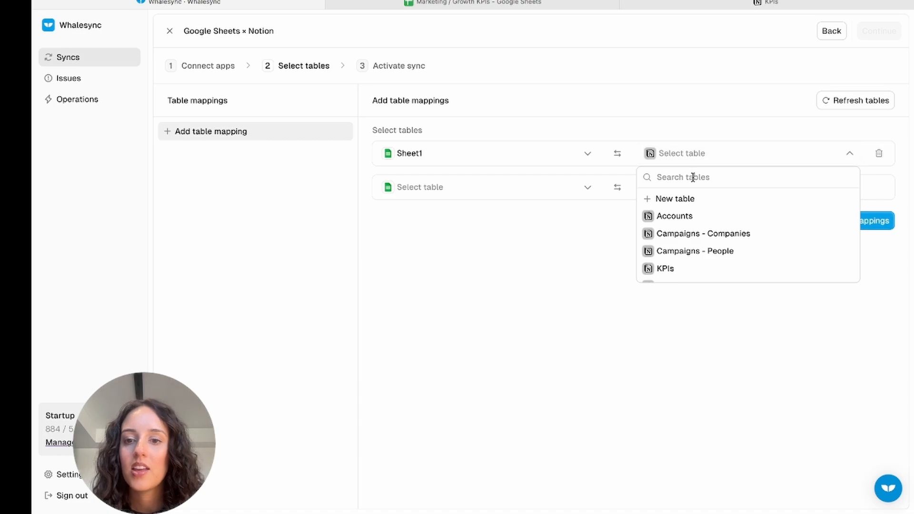
left_click(671, 269)
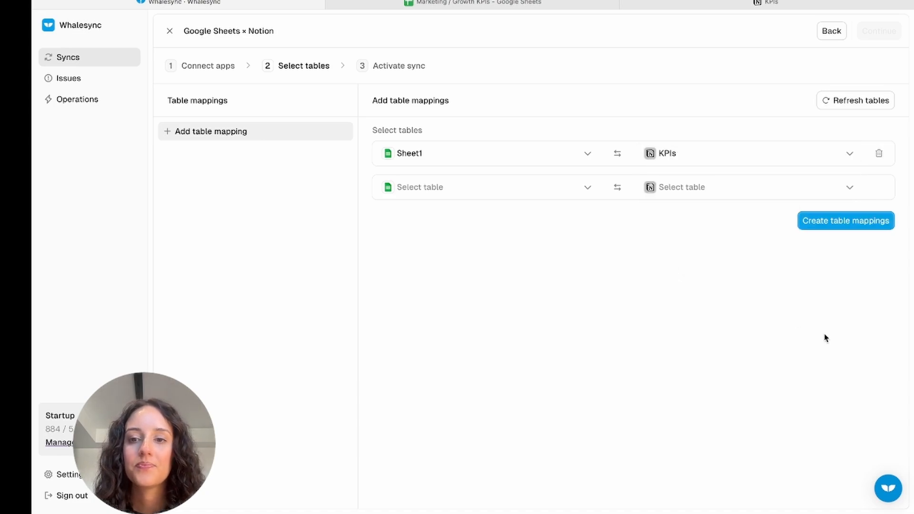
Create the table mapping along with the Whalesync ID column for Sheet1, and check the new column in the spreadsheet.
left_click(859, 221)
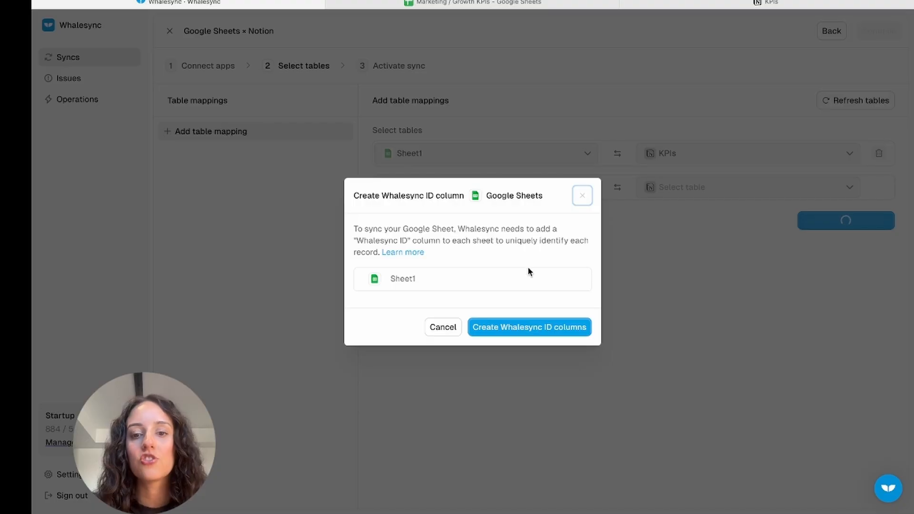
left_click(535, 327)
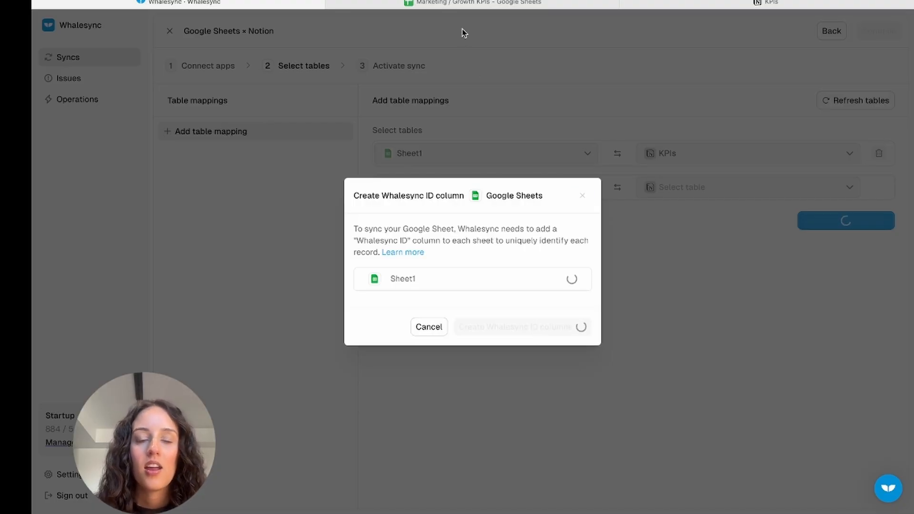
left_click(461, 4)
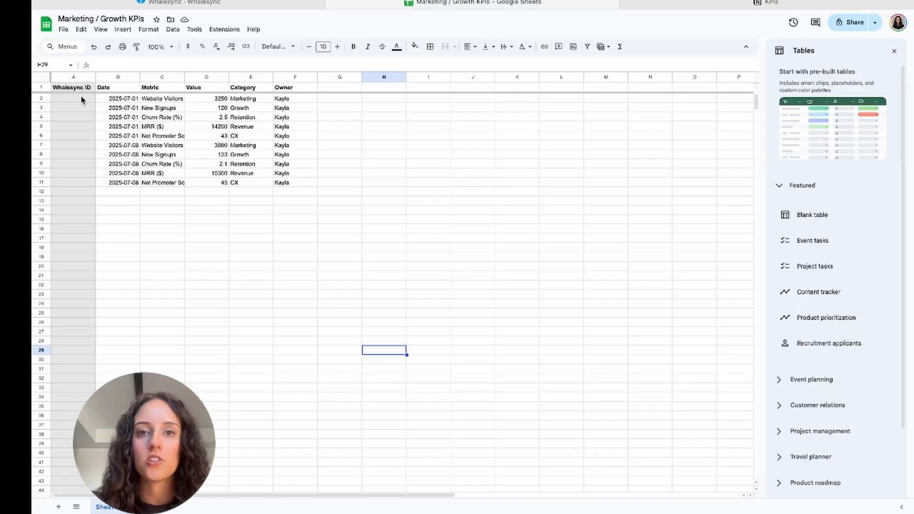
left_click(222, 3)
left_click(577, 341)
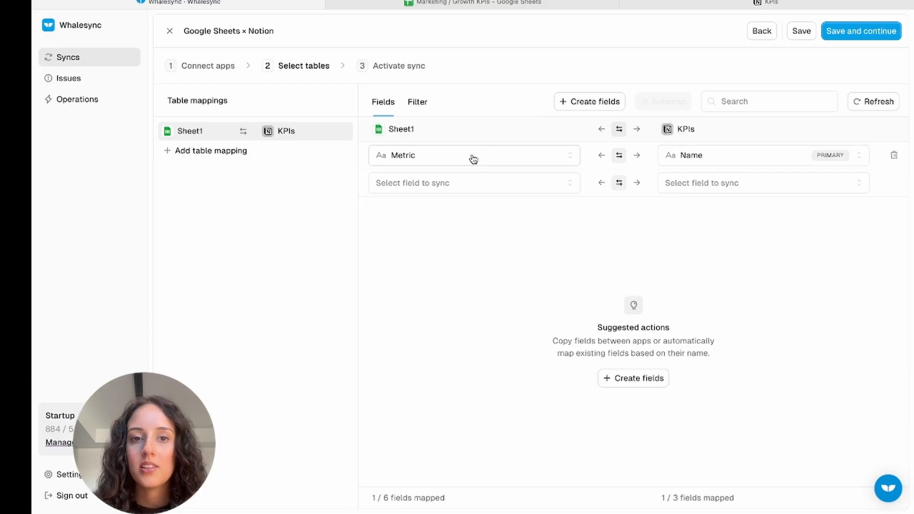
left_click(690, 160)
left_click(708, 200)
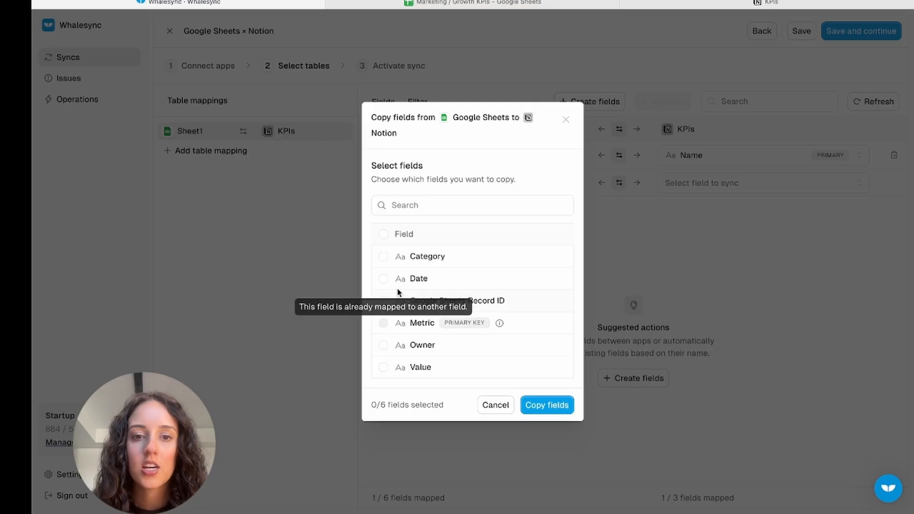
left_click(513, 409)
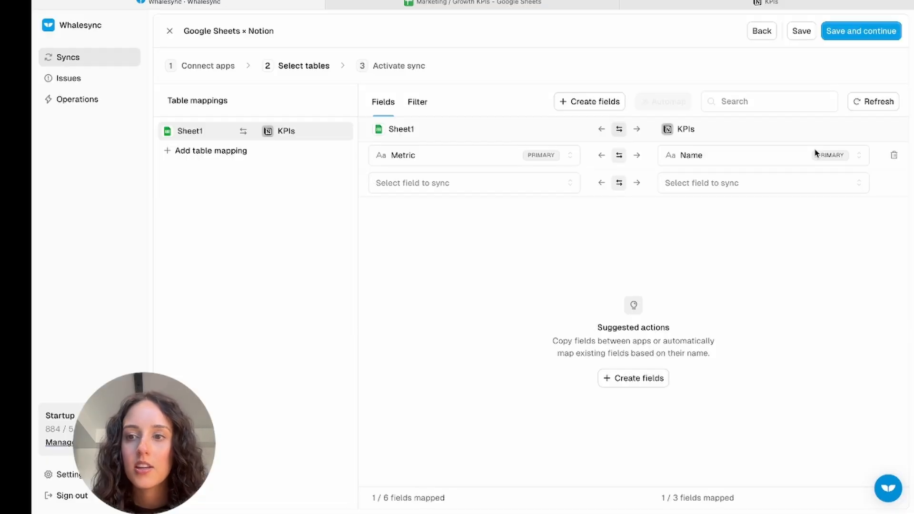
Remove the Metric–Name field mapping and copy the Metric field from Google Sheets to Notion as a new field.
left_click(893, 155)
left_click(689, 160)
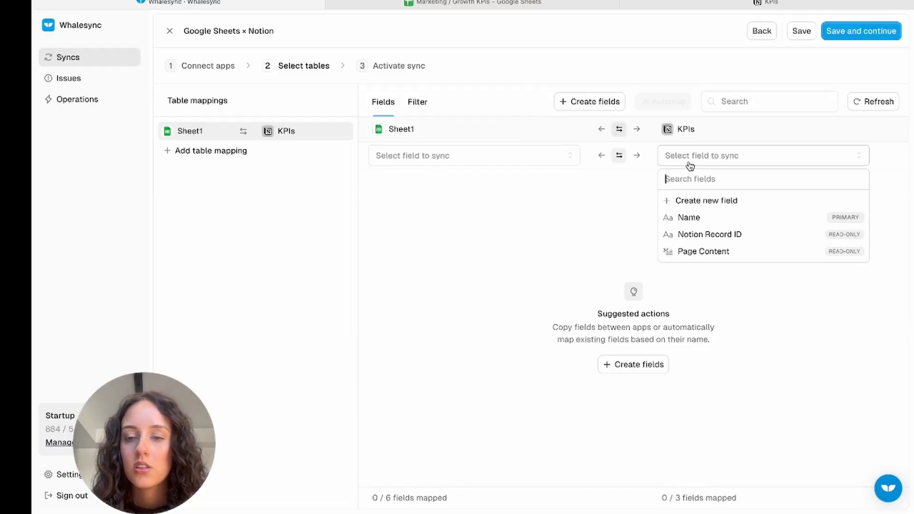
left_click(685, 199)
left_click(440, 208)
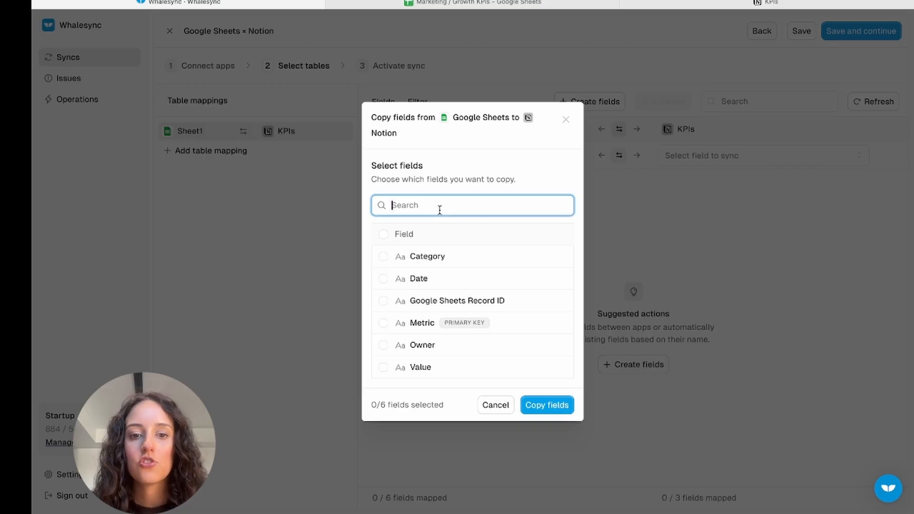
left_click(382, 323)
left_click(547, 406)
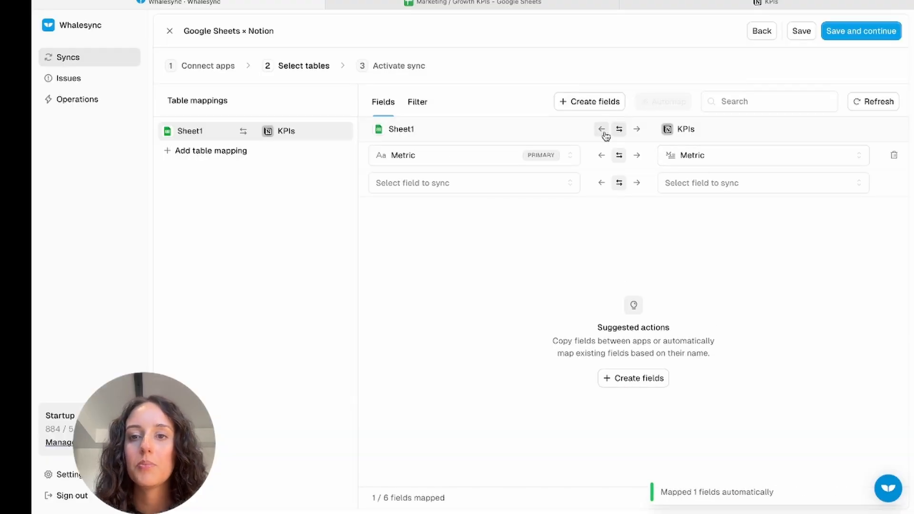
Copy the Category, Date, Owner and Value fields from Google Sheets to Notion, and set the table sync one-way from Sheet1 to KPIs.
left_click(613, 103)
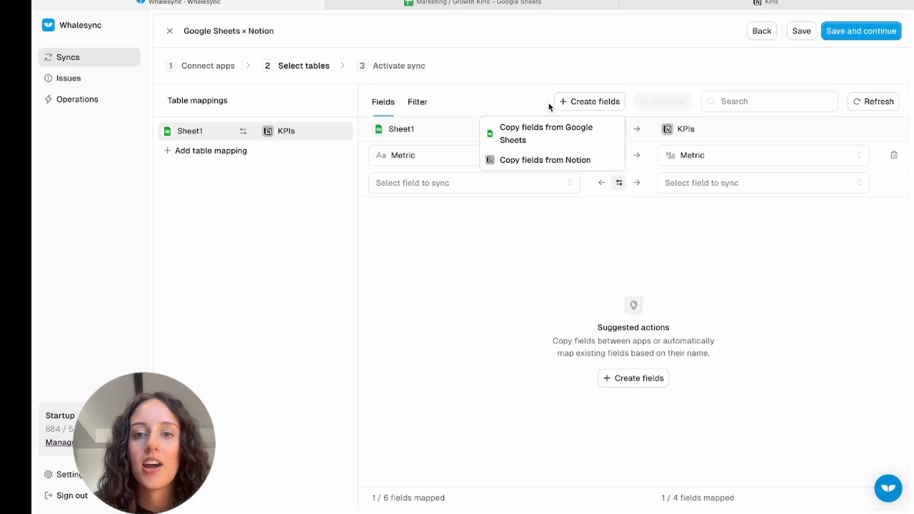
left_click(545, 133)
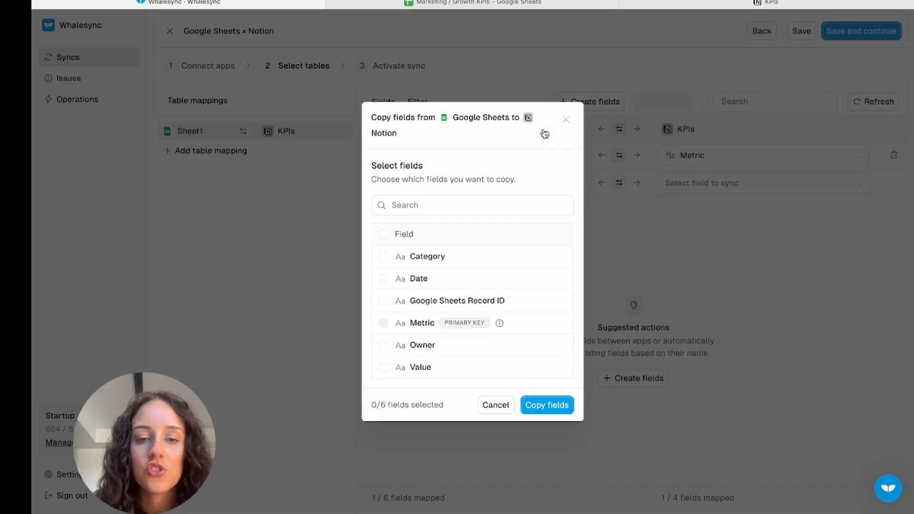
left_click(383, 257)
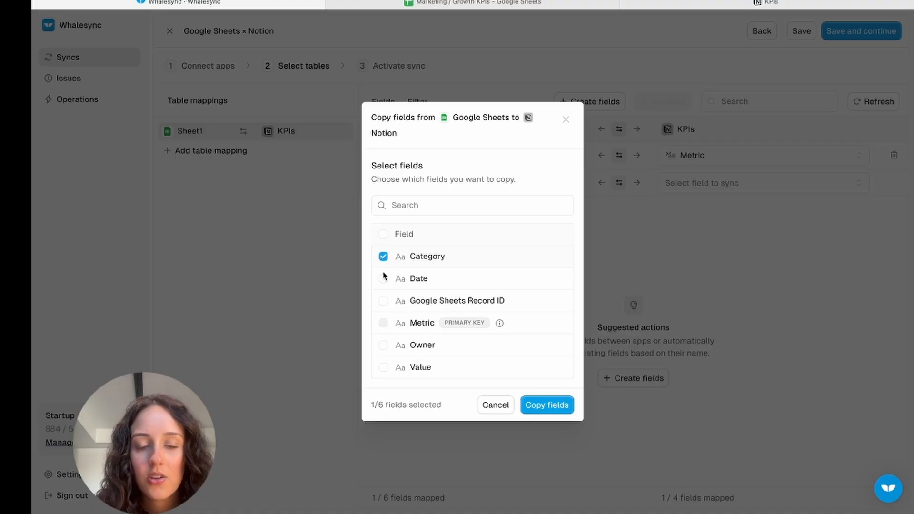
left_click(384, 280)
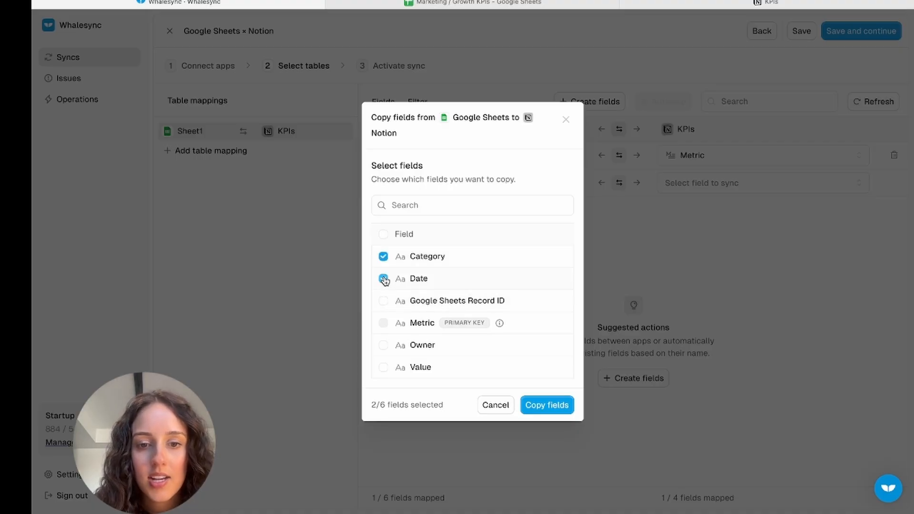
left_click(383, 368)
left_click(557, 405)
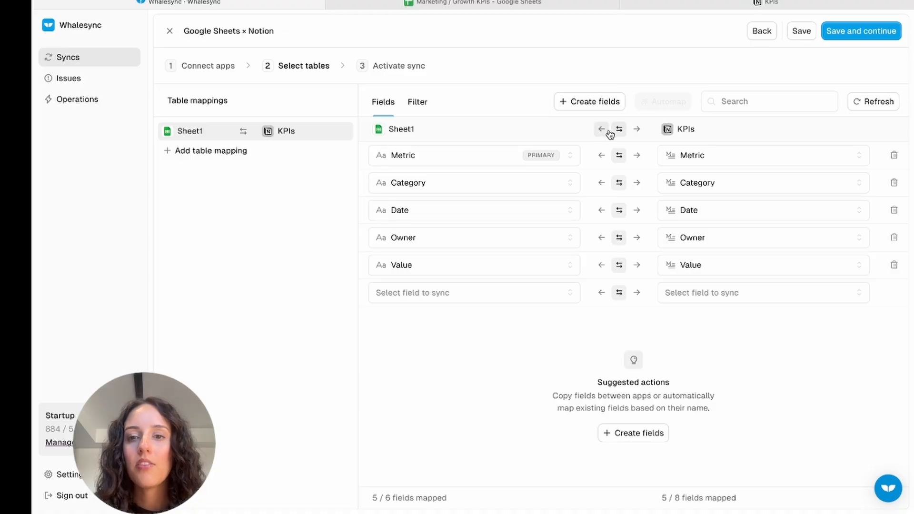
left_click(638, 132)
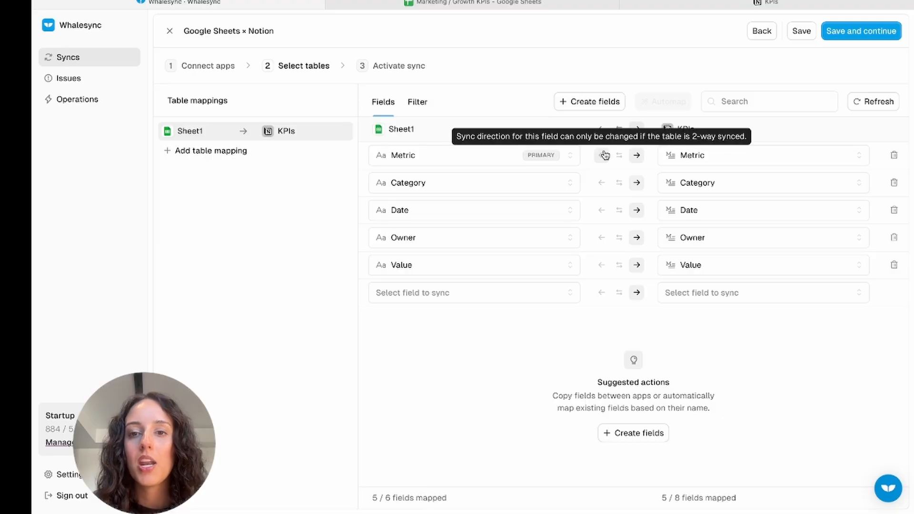
Make the table sync two-way, and set Category and Value to sync toward Notion and Date toward Google Sheets.
left_click(620, 135)
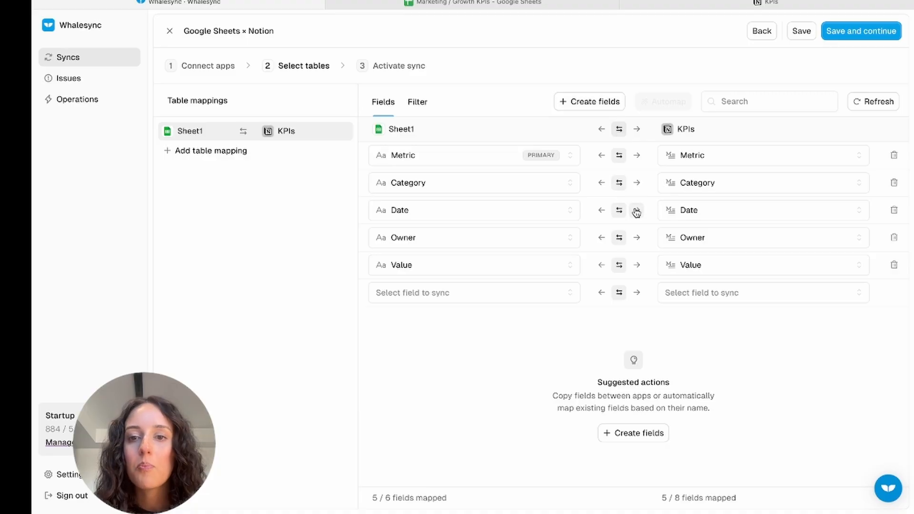
left_click(638, 184)
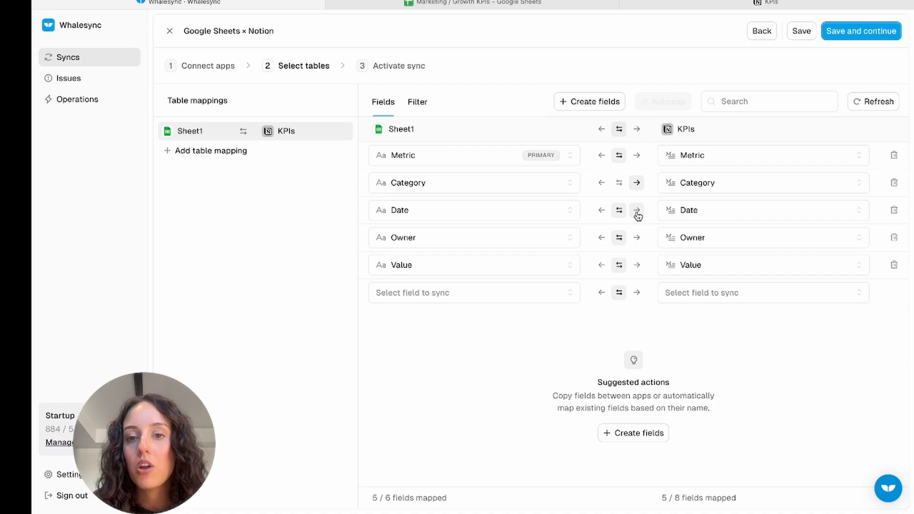
left_click(603, 213)
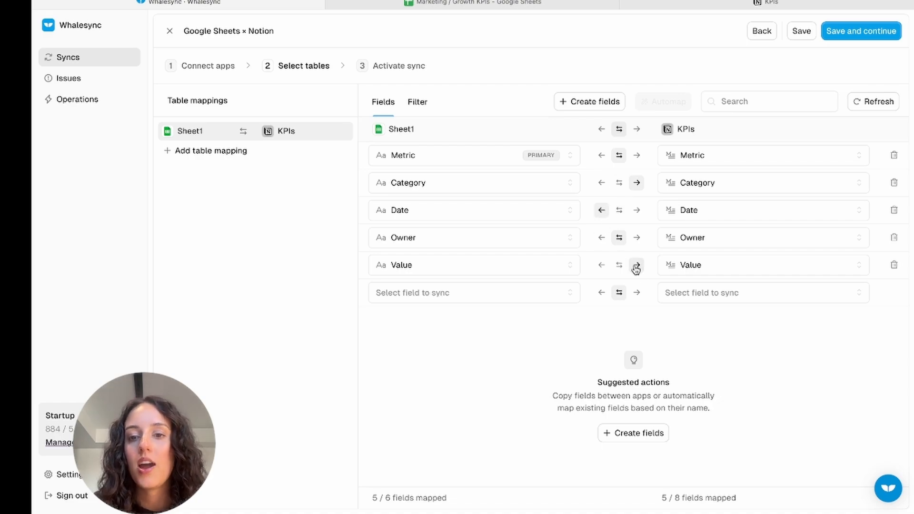
Try both one-way directions between Sheet1 and KPIs, and set the table sync to two-way.
left_click(636, 130)
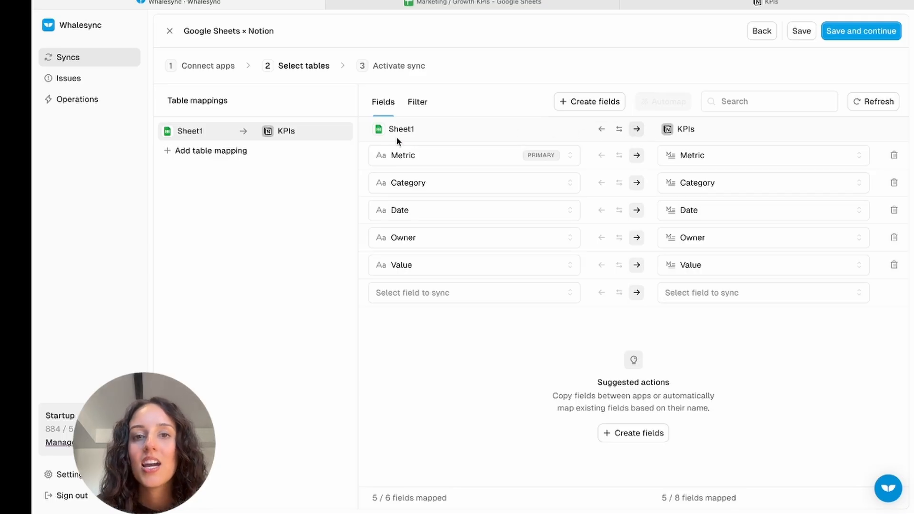
left_click(602, 129)
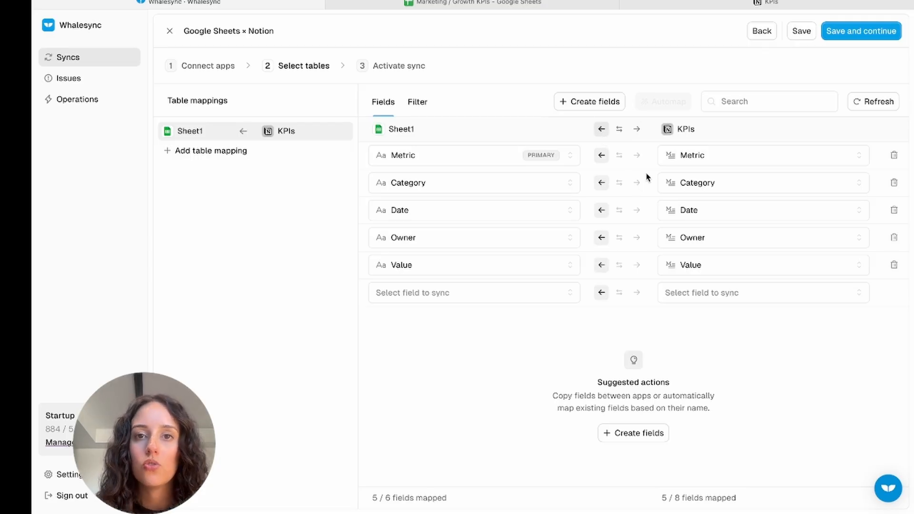
left_click(619, 129)
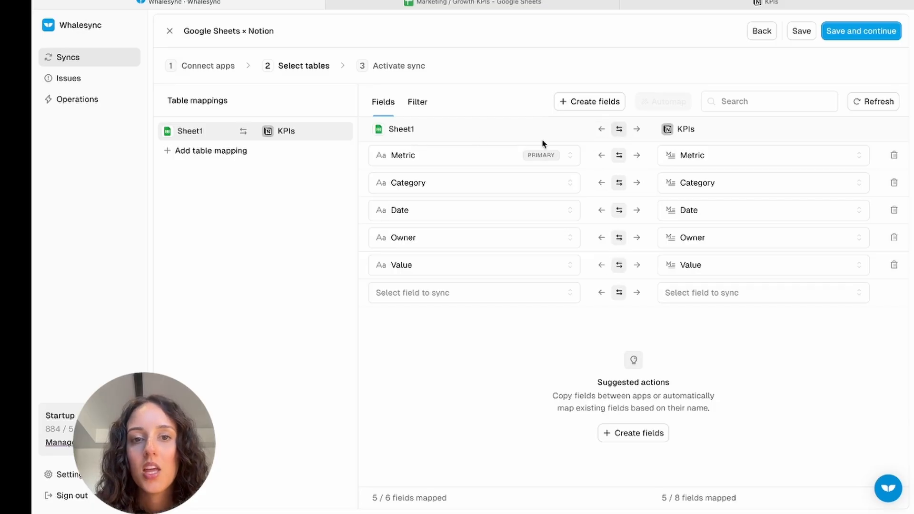
Add a filter condition on the Metric field mapping and view its comparison options.
left_click(418, 102)
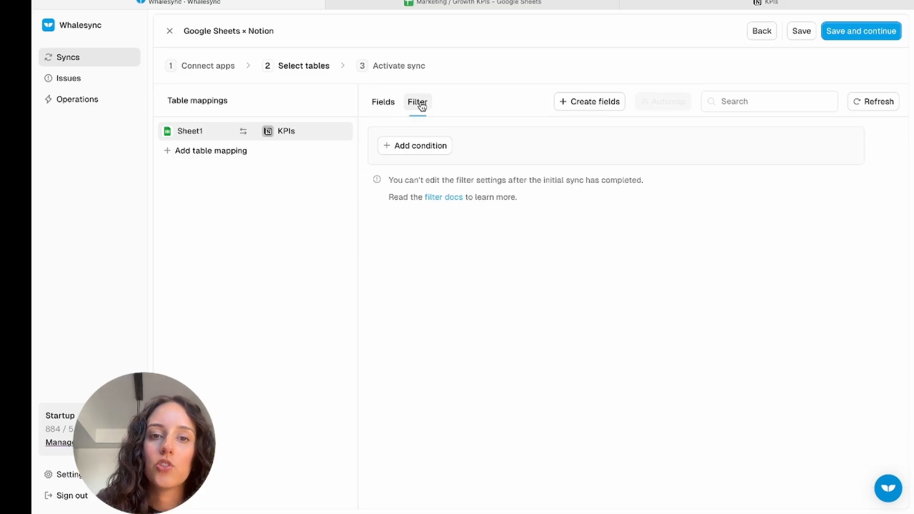
left_click(424, 146)
left_click(471, 163)
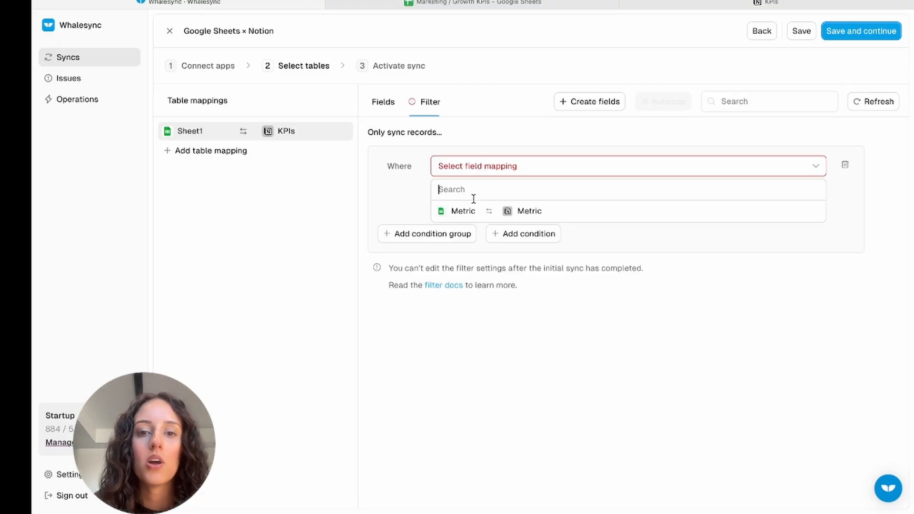
left_click(467, 211)
left_click(516, 197)
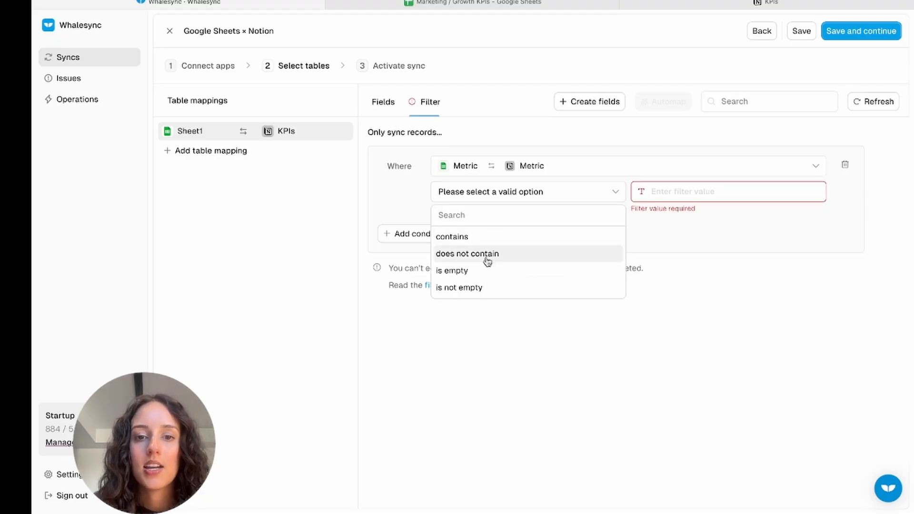
left_click(469, 166)
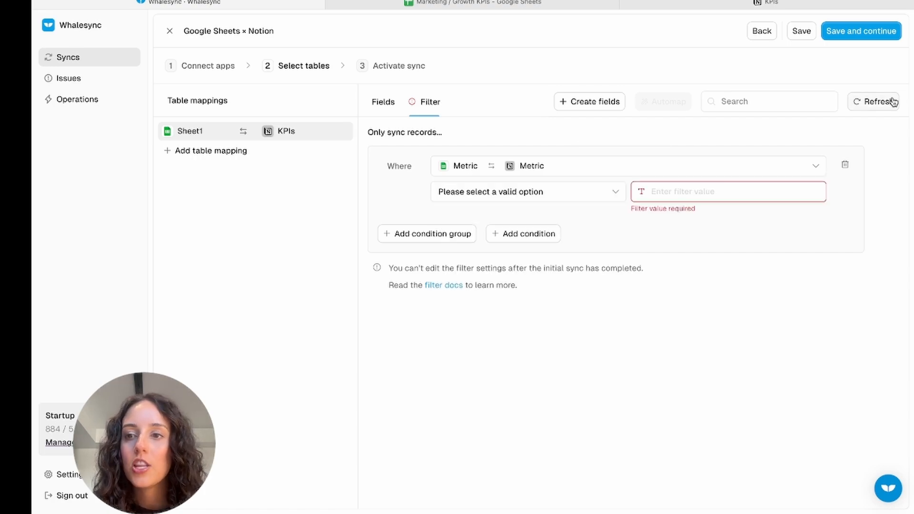
Refresh the fields and set the filter condition to the Category mapping with the operator "contains".
left_click(889, 101)
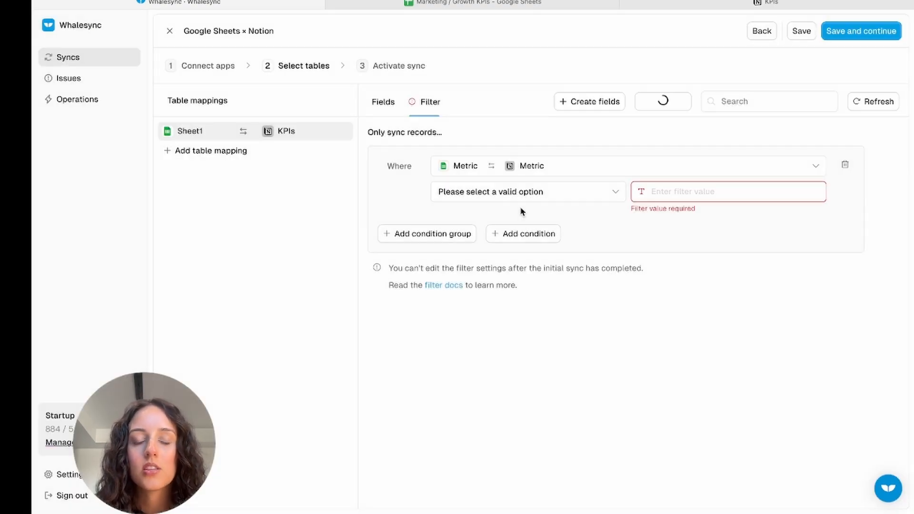
left_click(510, 168)
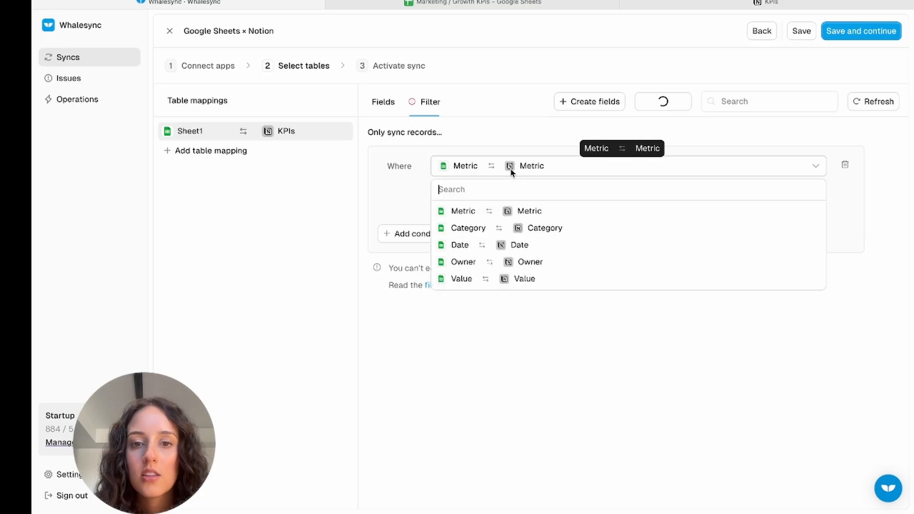
left_click(552, 230)
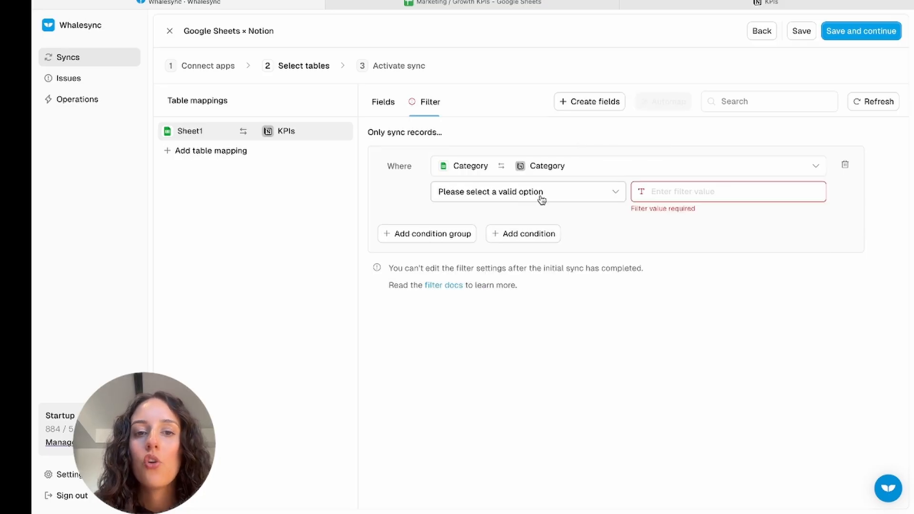
left_click(513, 191)
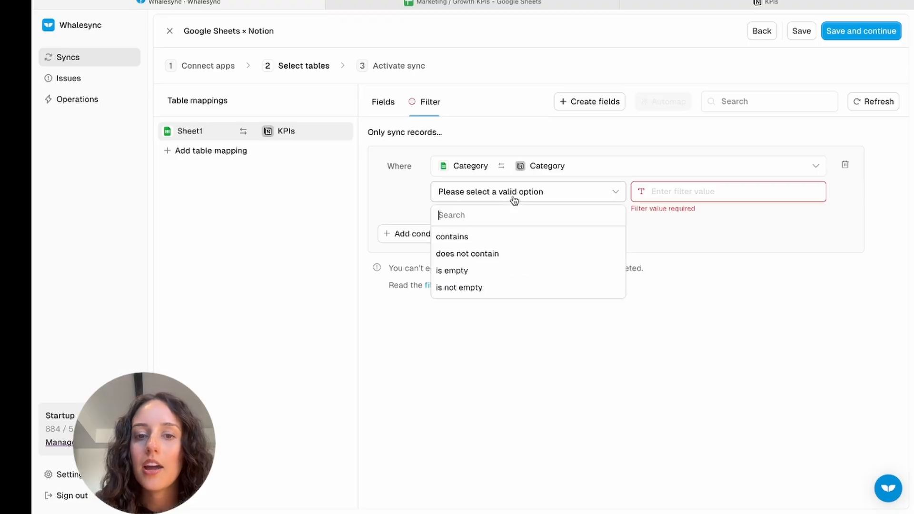
left_click(493, 238)
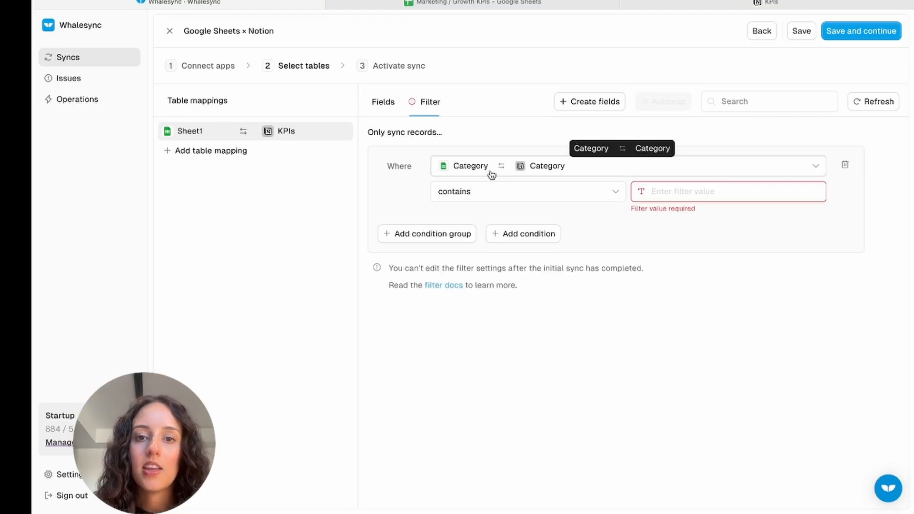
Check the Category column in the Google Sheets spreadsheet, and delete the filter condition in Whalesync.
left_click(493, 5)
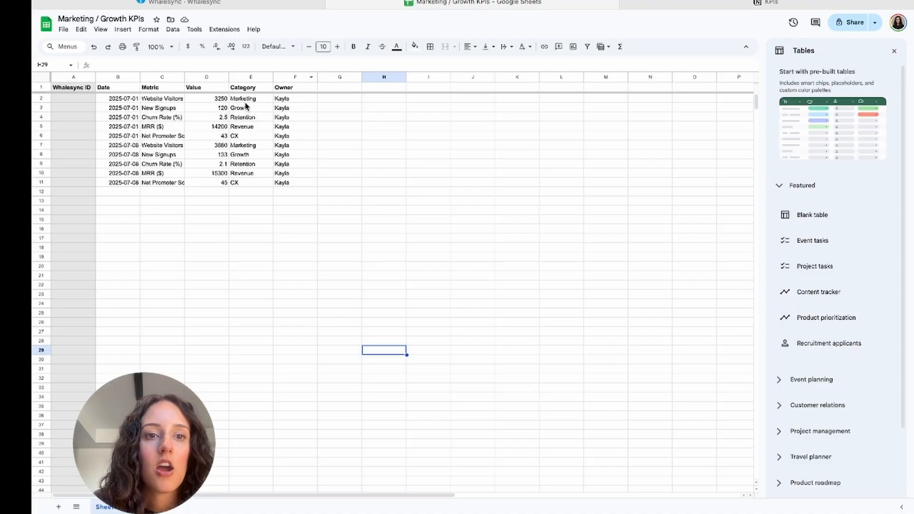
left_click(273, 5)
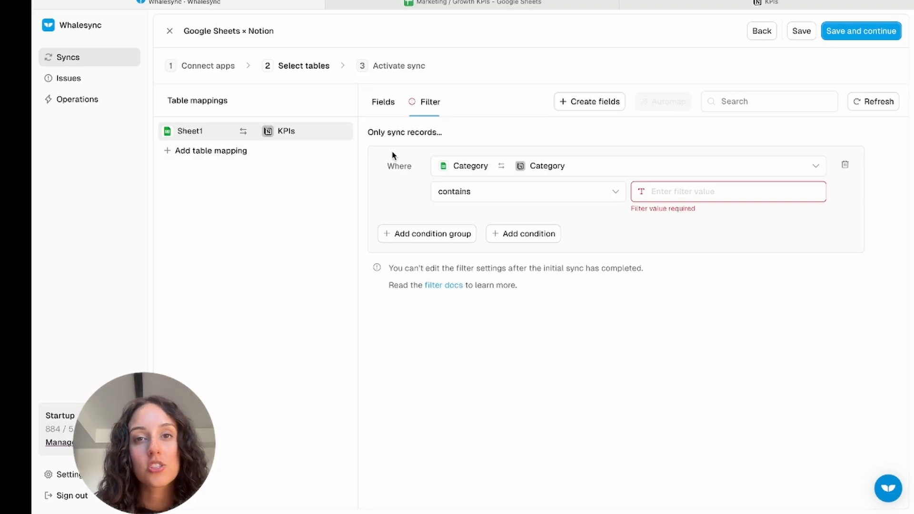
left_click(510, 6)
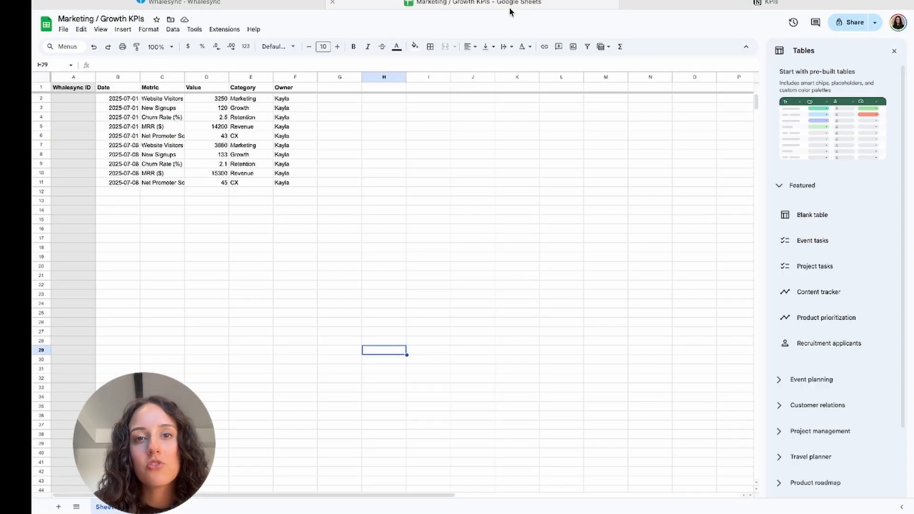
left_click(287, 6)
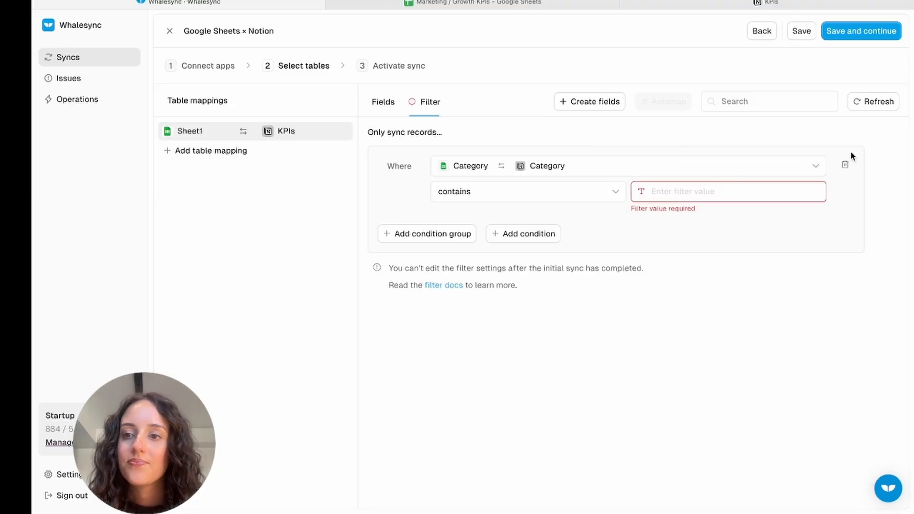
left_click(846, 165)
left_click(391, 107)
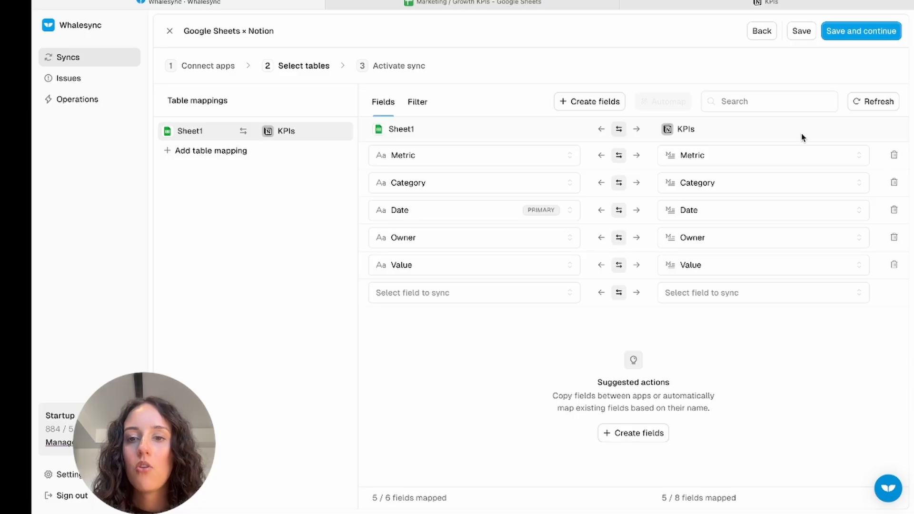
Save the table mapping and resolve the potential data conflicts by scanning the existing records and confirming the initial sync preview.
left_click(879, 39)
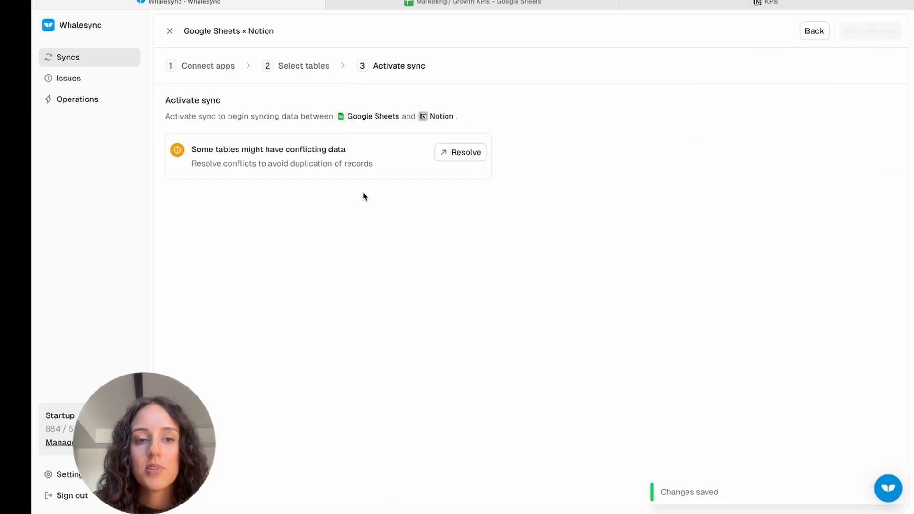
left_click(466, 154)
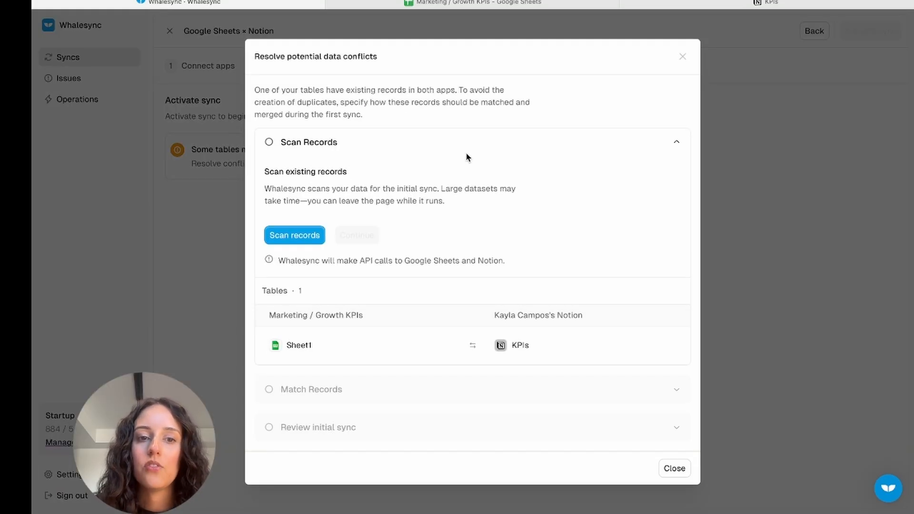
left_click(314, 236)
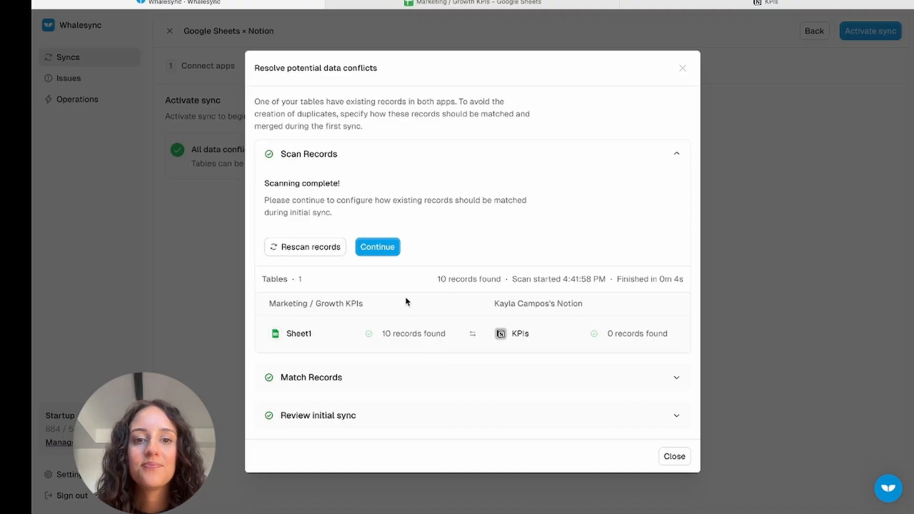
left_click(377, 247)
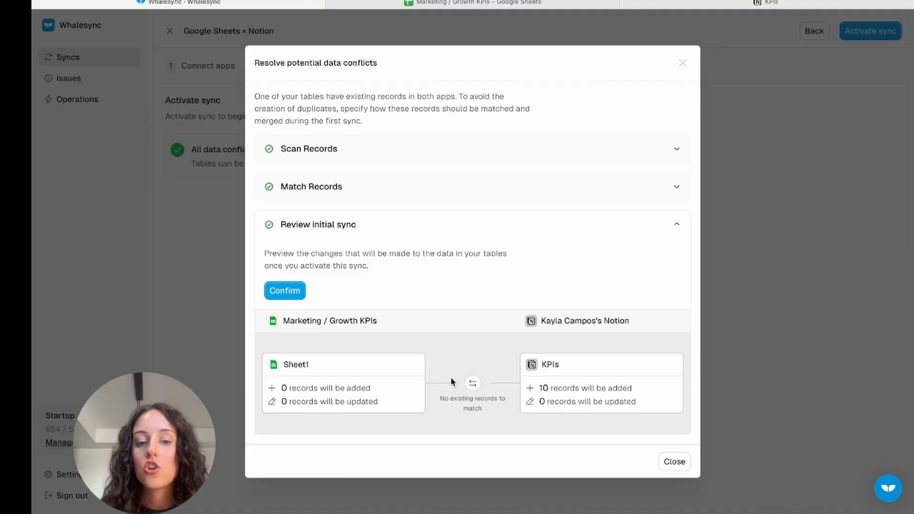
left_click(297, 291)
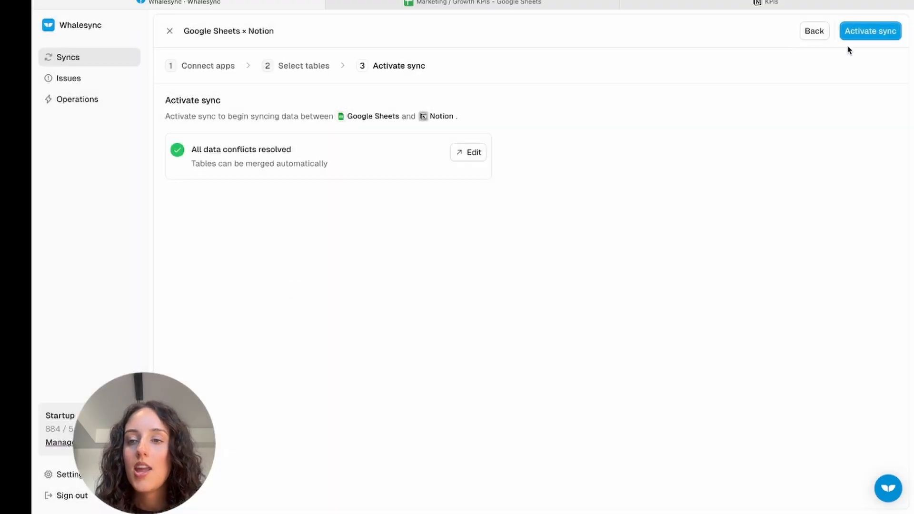
Activate the Google Sheets and Notion sync and confirm the notes about it.
left_click(870, 32)
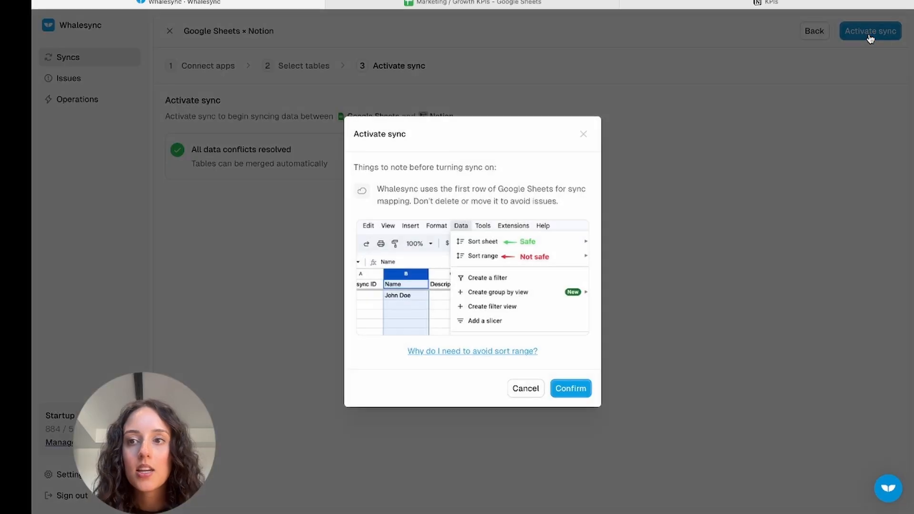
left_click(582, 396)
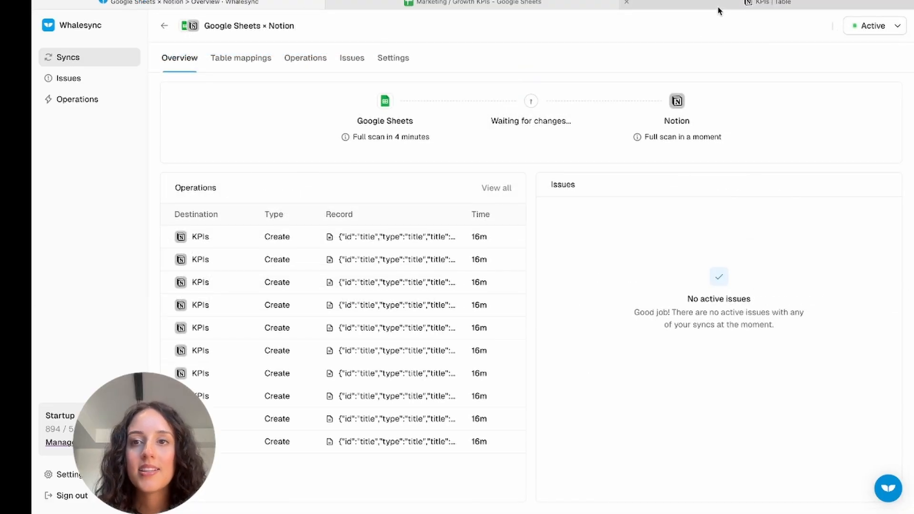
Switch to Notion and inspect the synced KPIs records in the table and chart views.
left_click(718, 6)
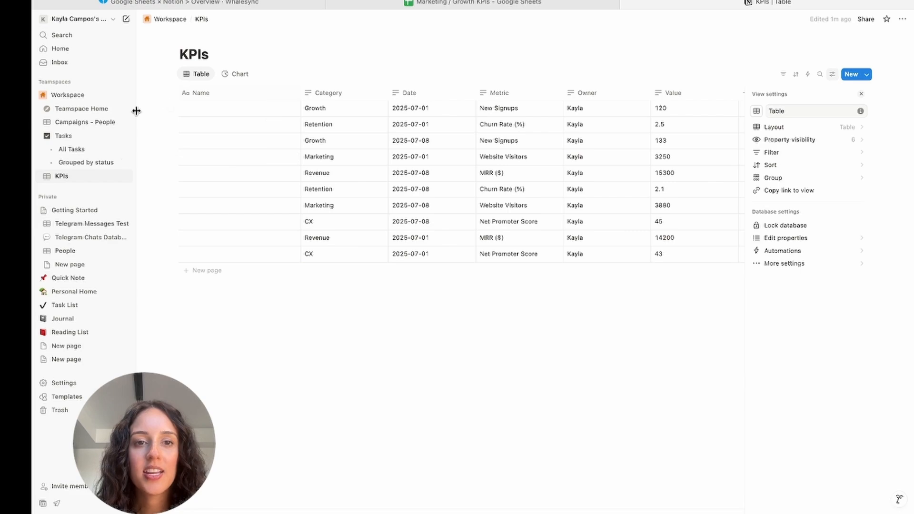
left_click(236, 76)
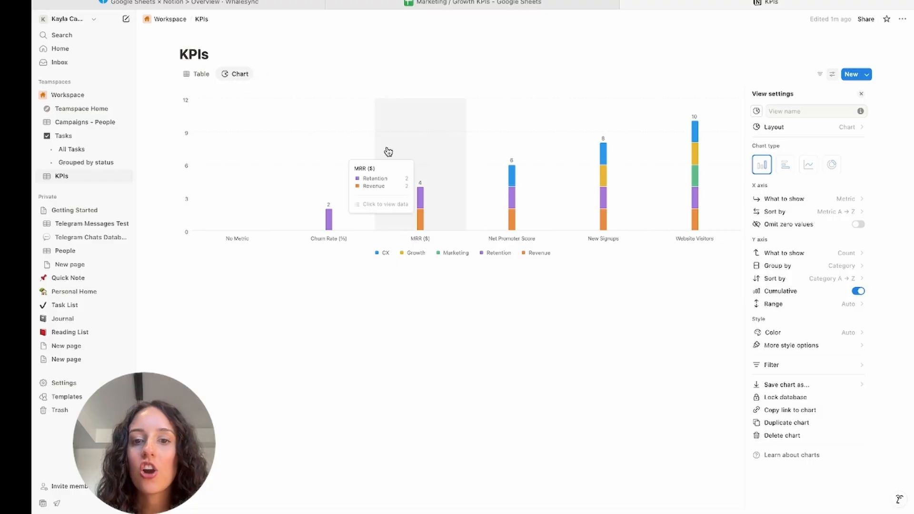
mouse_move(699, 177)
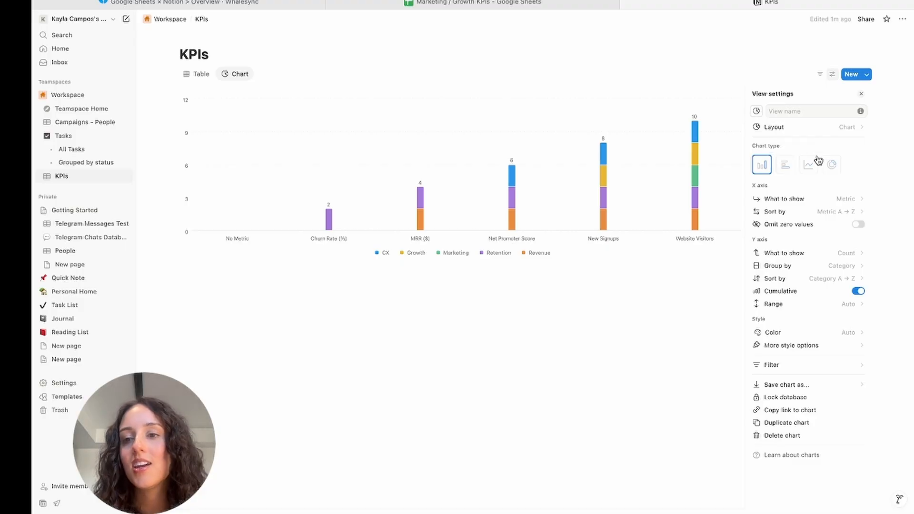
mouse_move(655, 191)
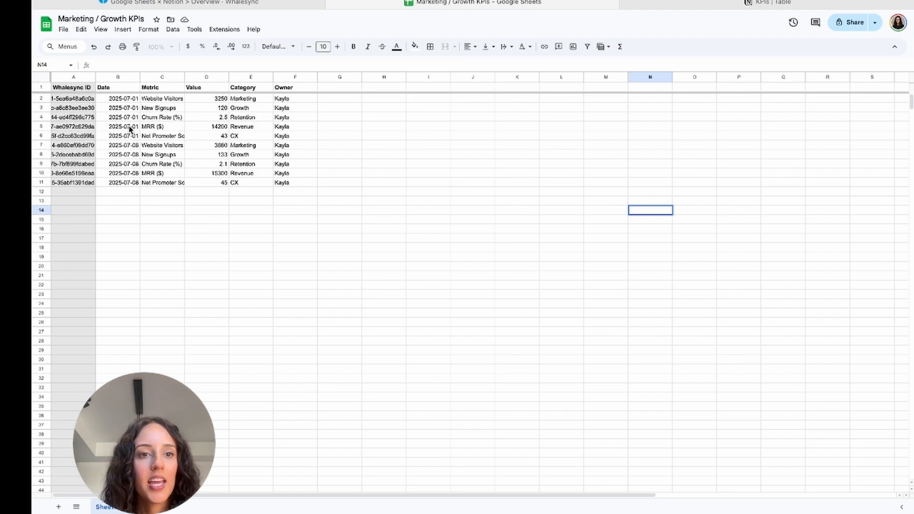
In the Google Sheets spreadsheet, set the Churn Rate (%) value for 2025-07-01 to 1.5.
left_click(222, 119)
double_click(222, 119)
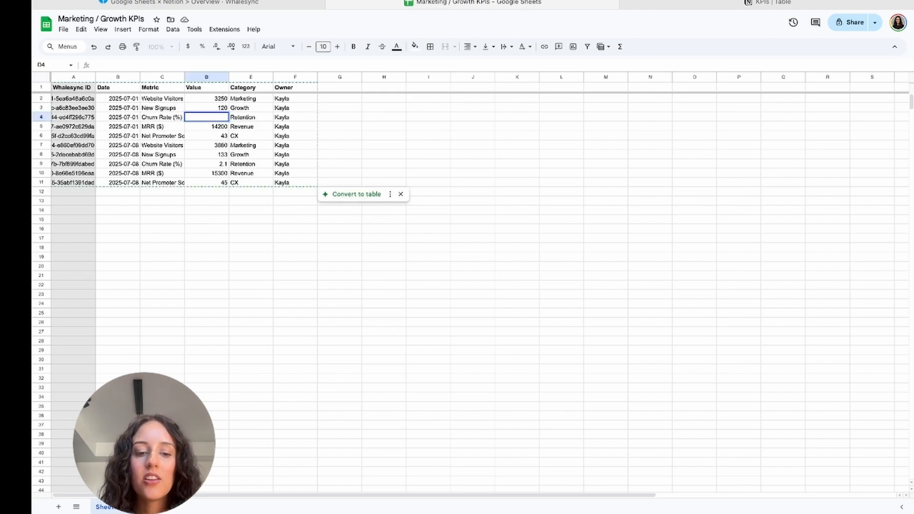
type("1.5")
key("Return")
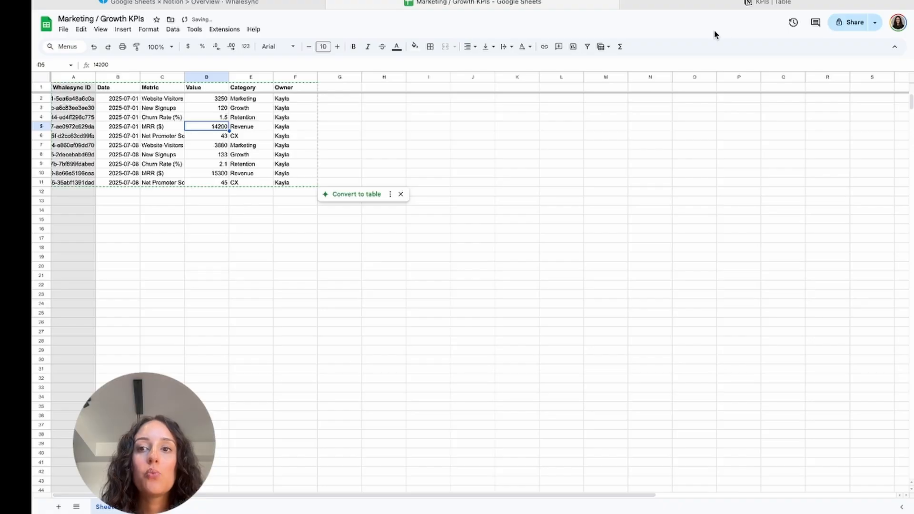
Switch to Whalesync and check the Google Sheets scan status in the sync overview.
left_click(267, 4)
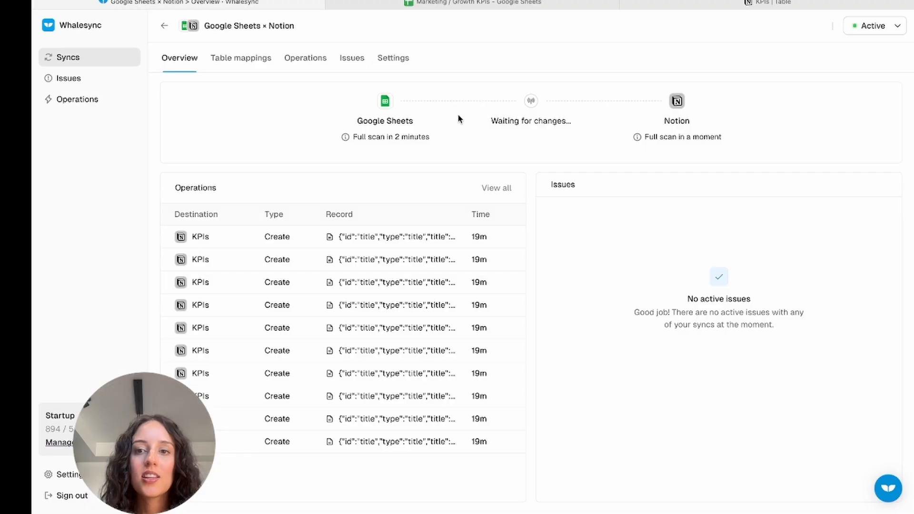
mouse_move(352, 145)
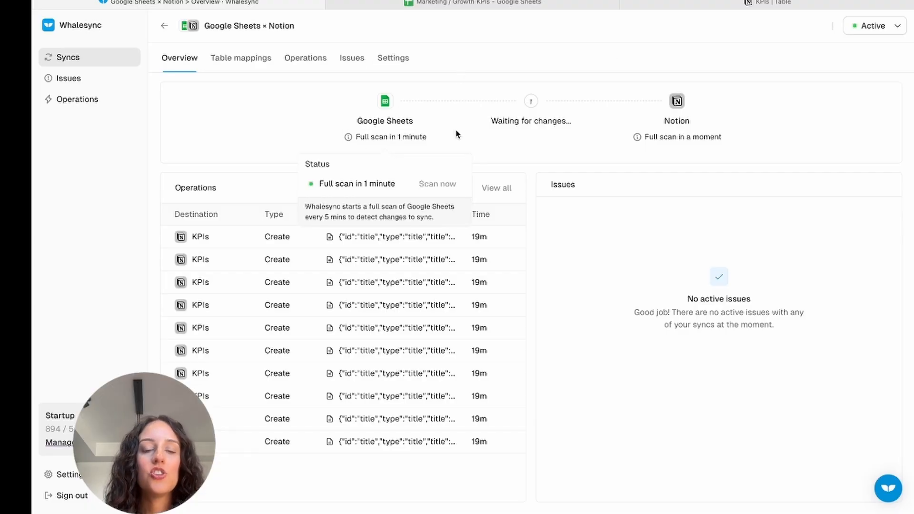